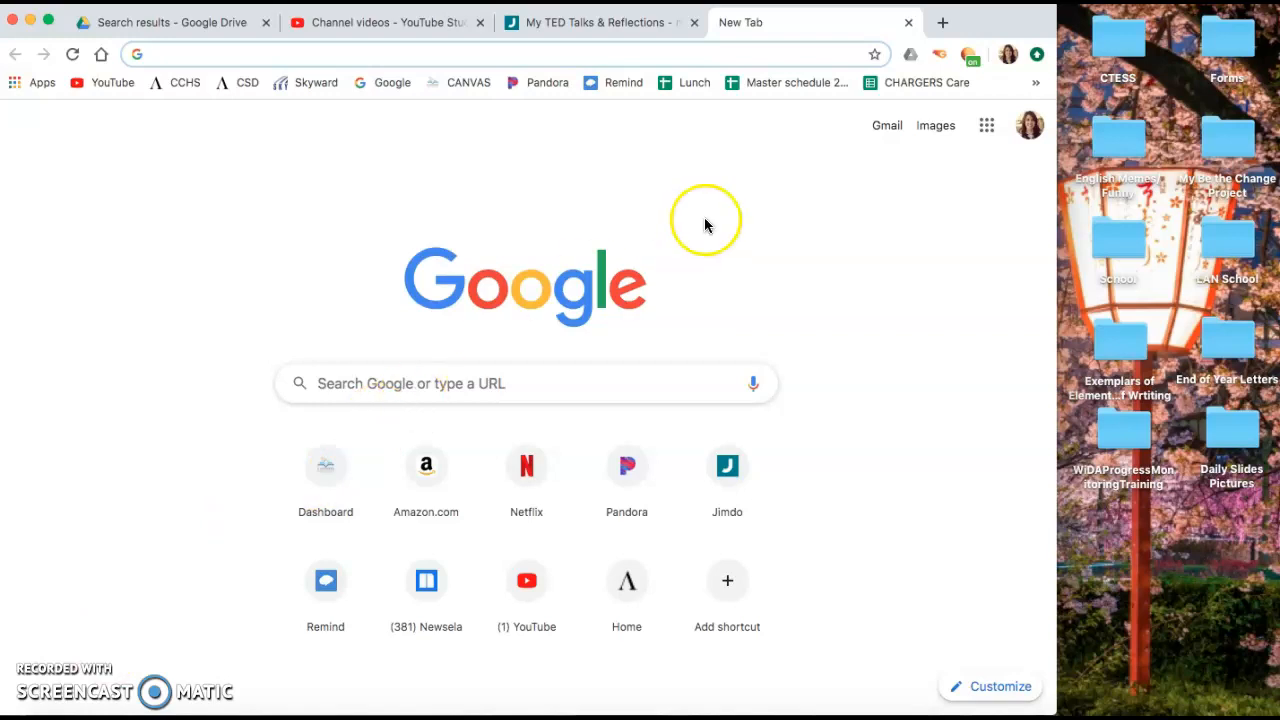
# - Open YouTube from the Google apps launcher
pyautogui.click(987, 127)
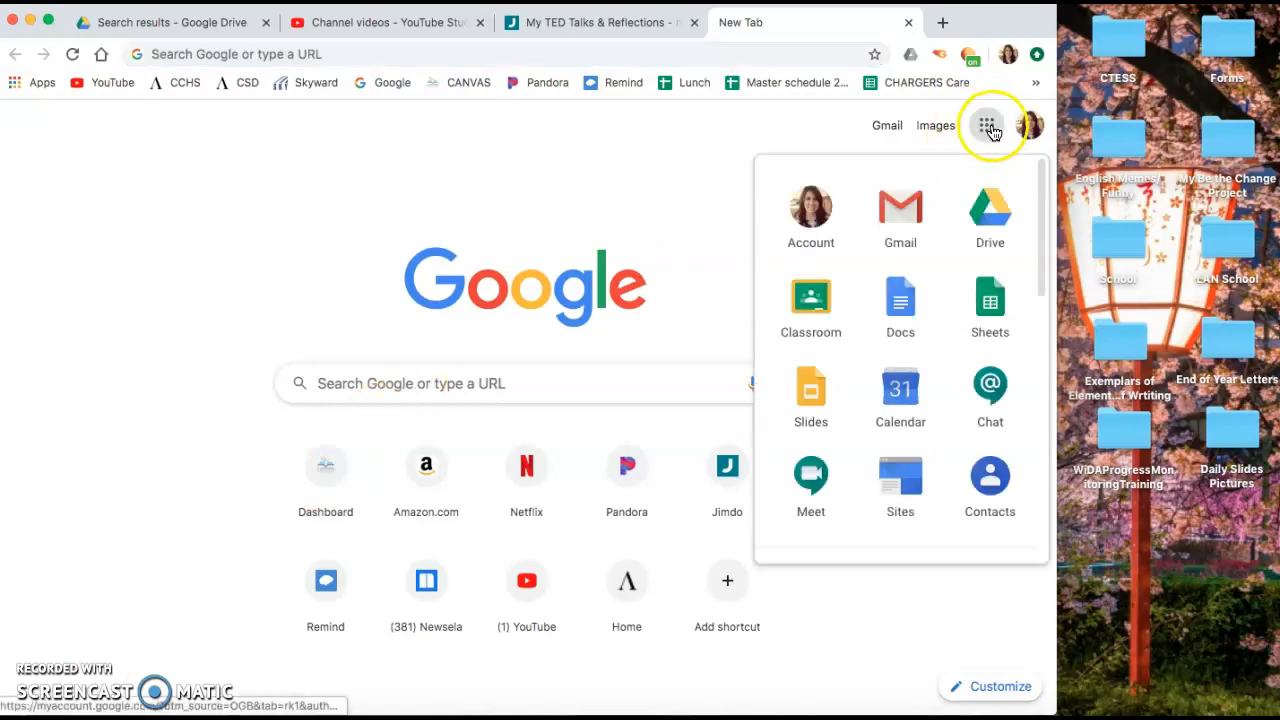
pyautogui.scroll(-3, 860, 340)
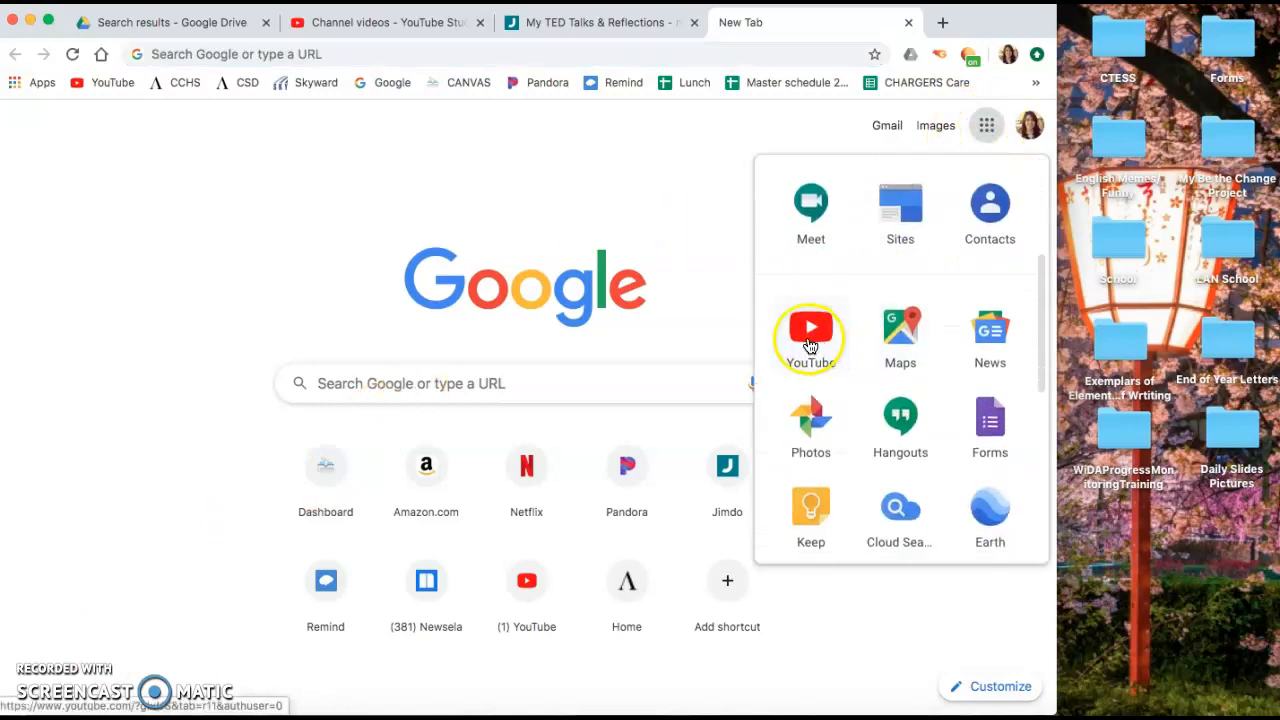
pyautogui.click(810, 345)
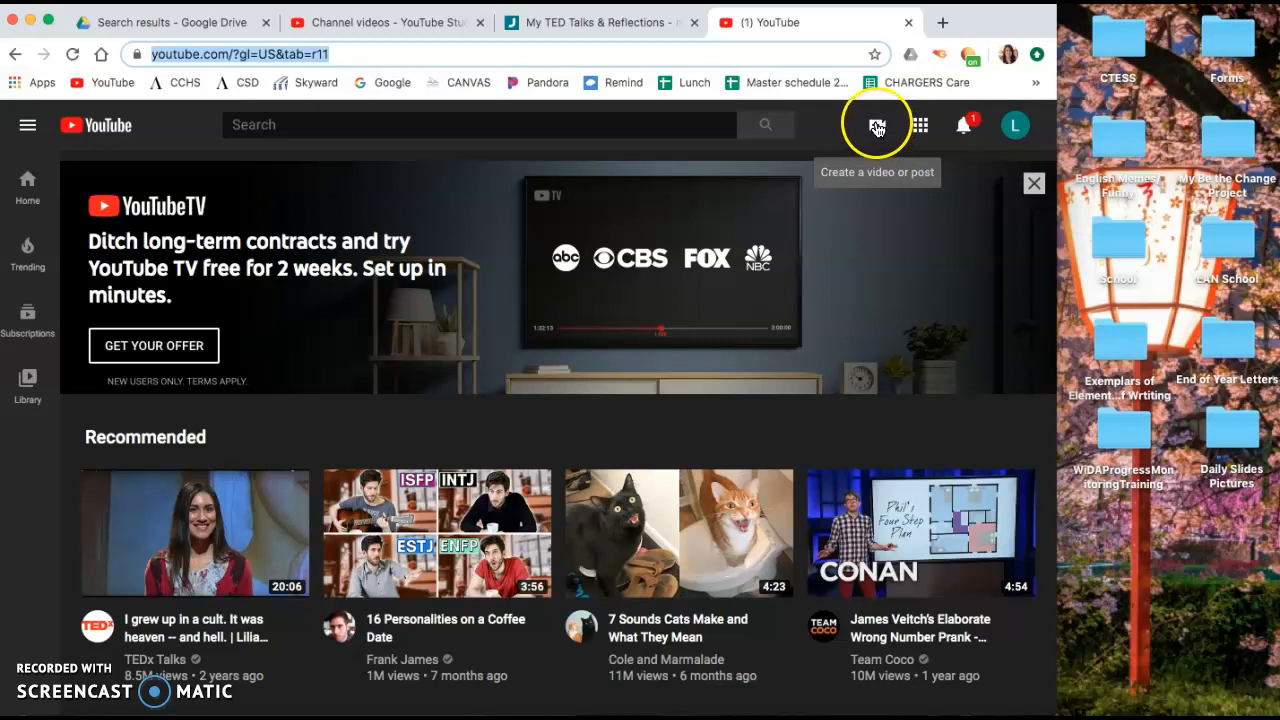
# - Open the Upload video dialog from YouTube's Create menu
pyautogui.click(877, 127)
pyautogui.click(929, 170)
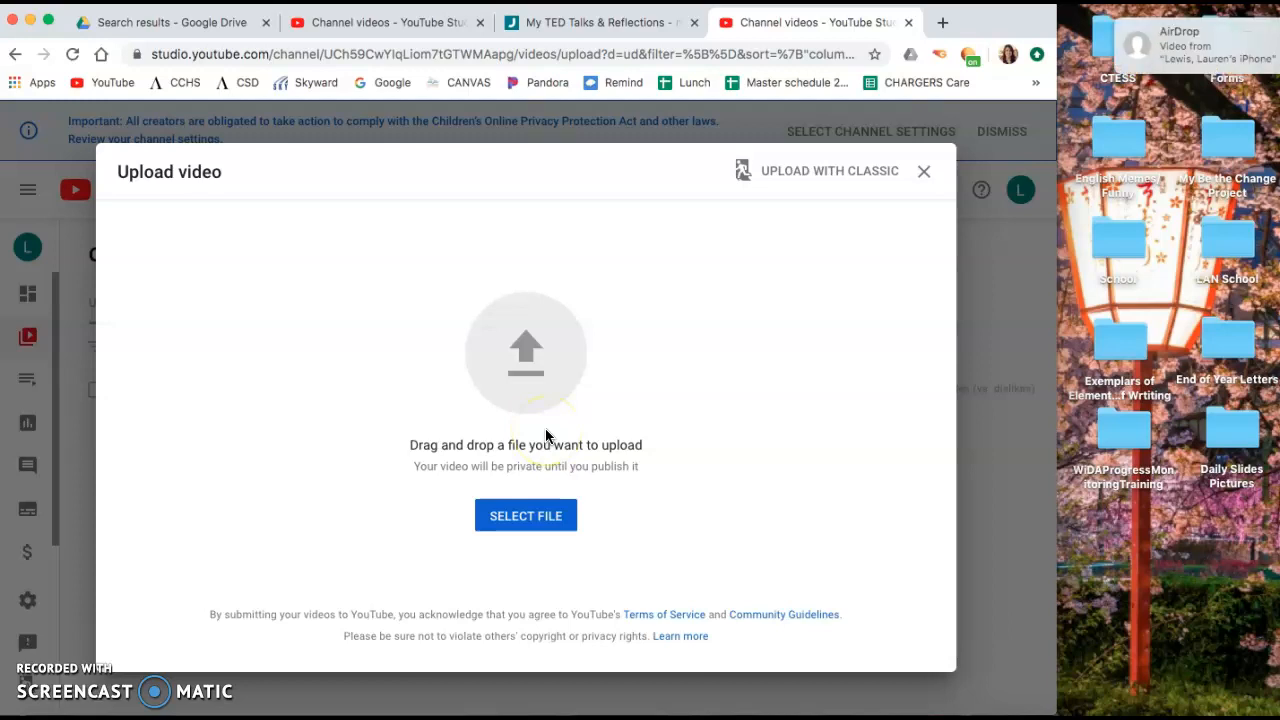
# - Accept the AirDropped video and move IMG_7924.MOV from Downloads onto the desktop
pyautogui.click(1233, 65)
pyautogui.click(1206, 111)
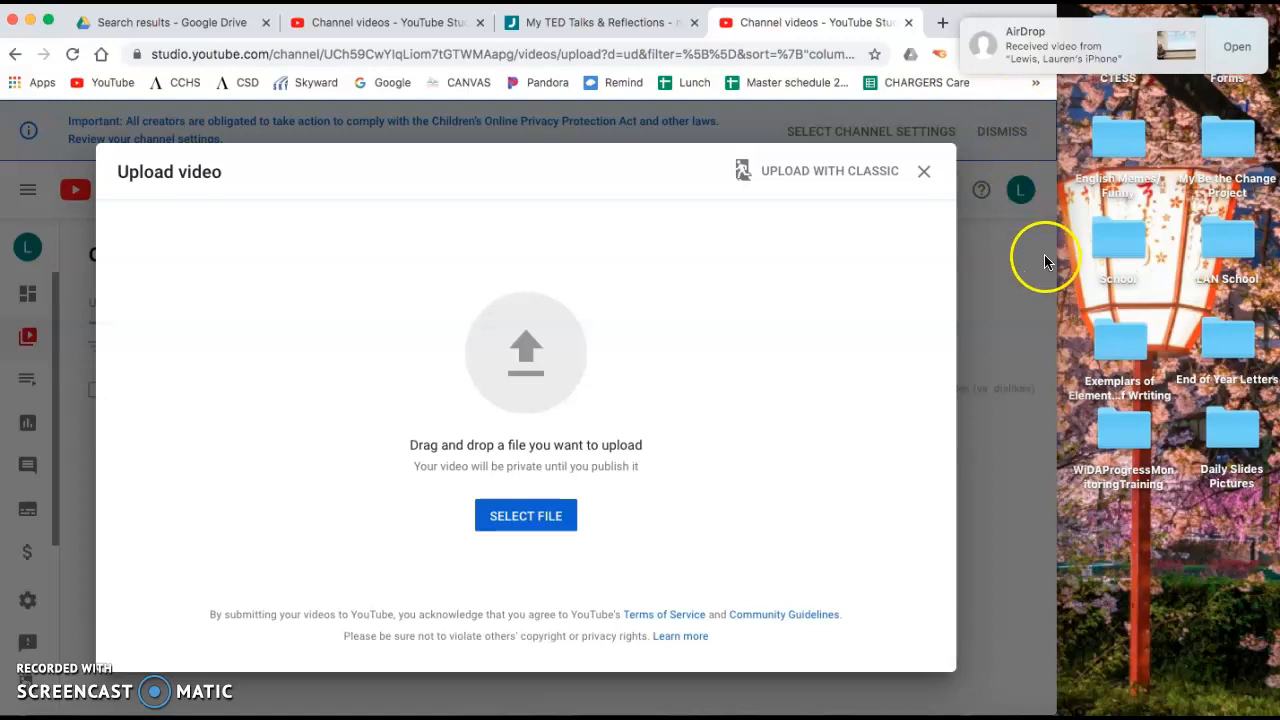
pyautogui.click(970, 712)
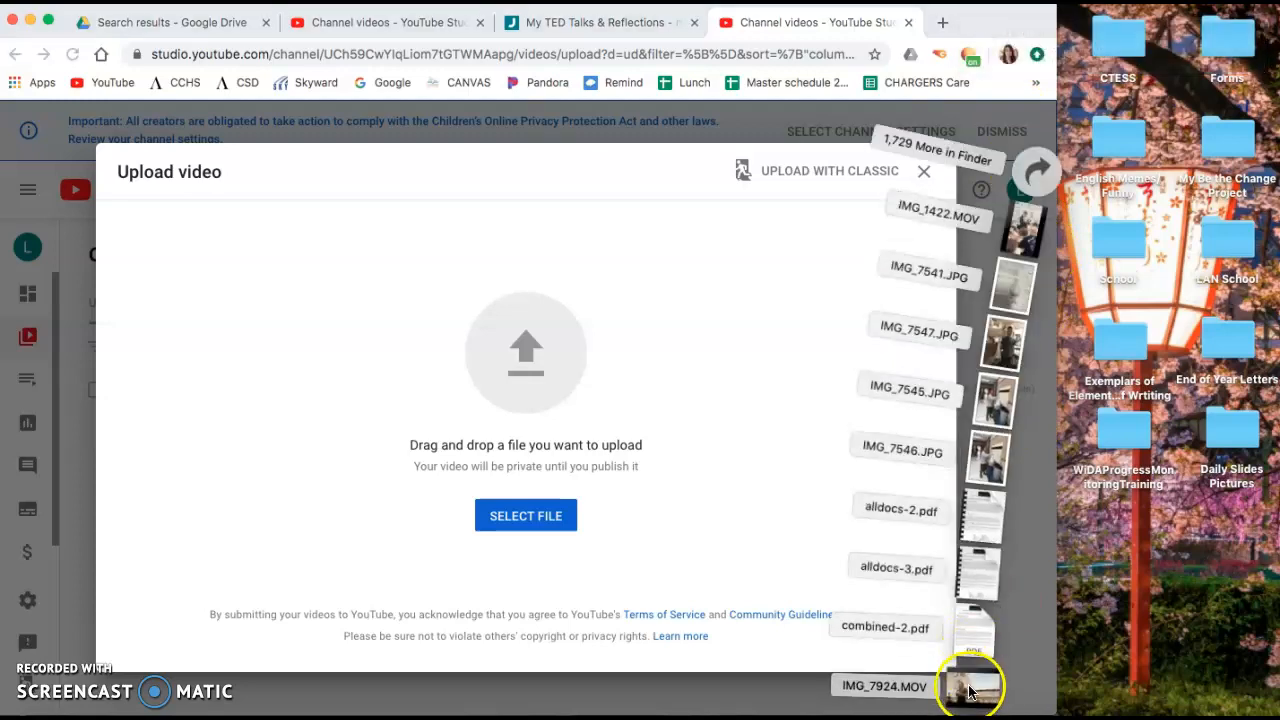
pyautogui.moveTo(974, 680); pyautogui.dragTo(1176, 533)
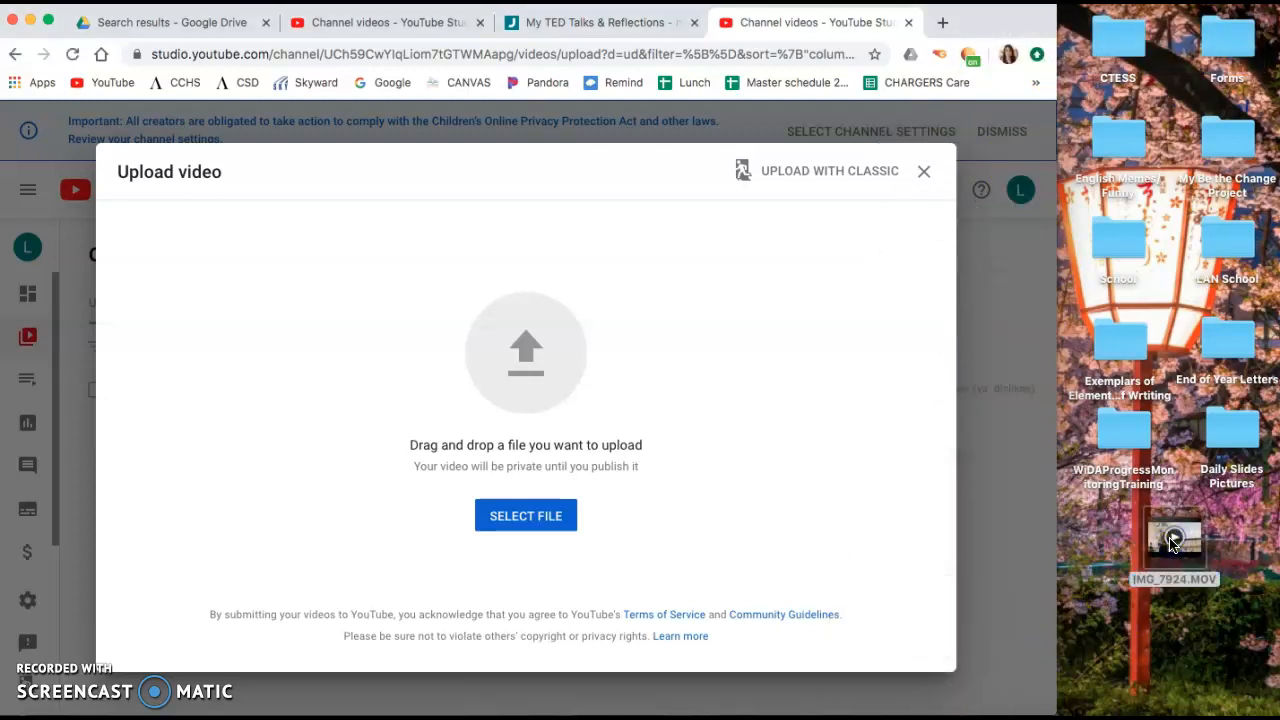
# - Upload IMG_7924.MOV into the dialog and title it Mid-Year Project Presentation
pyautogui.moveTo(1173, 540); pyautogui.dragTo(543, 374)
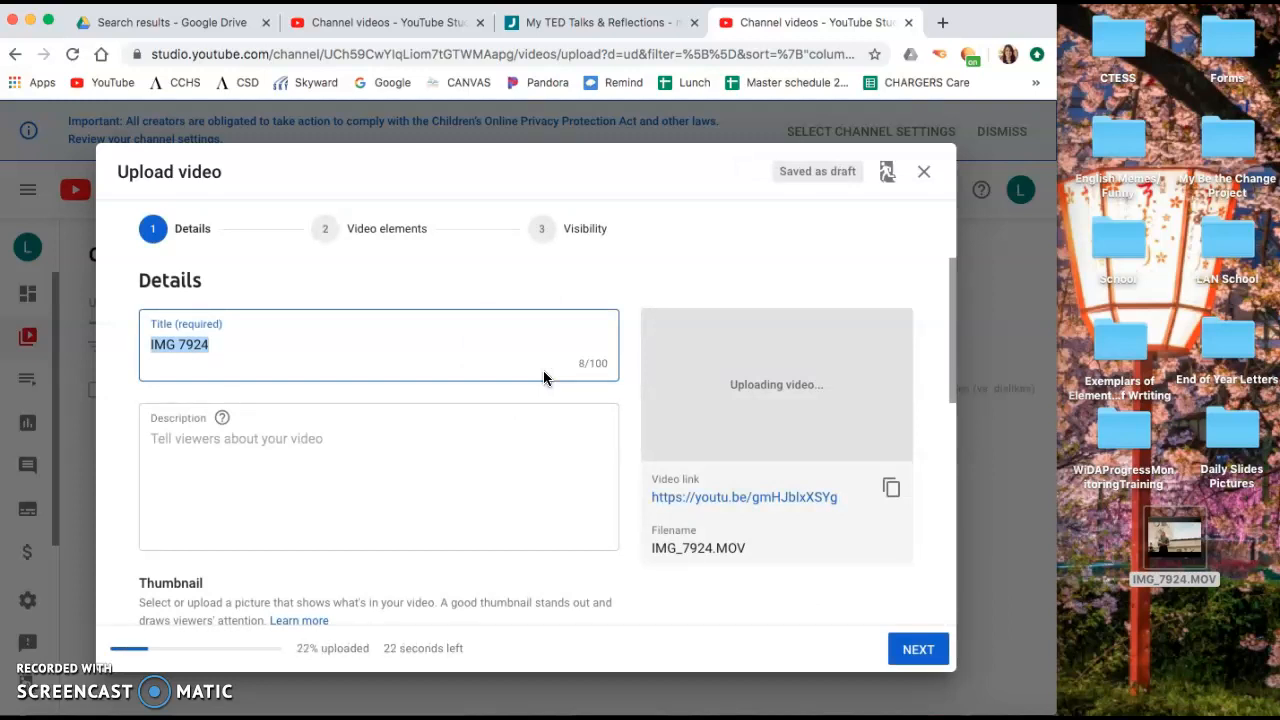
pyautogui.write('Mid')
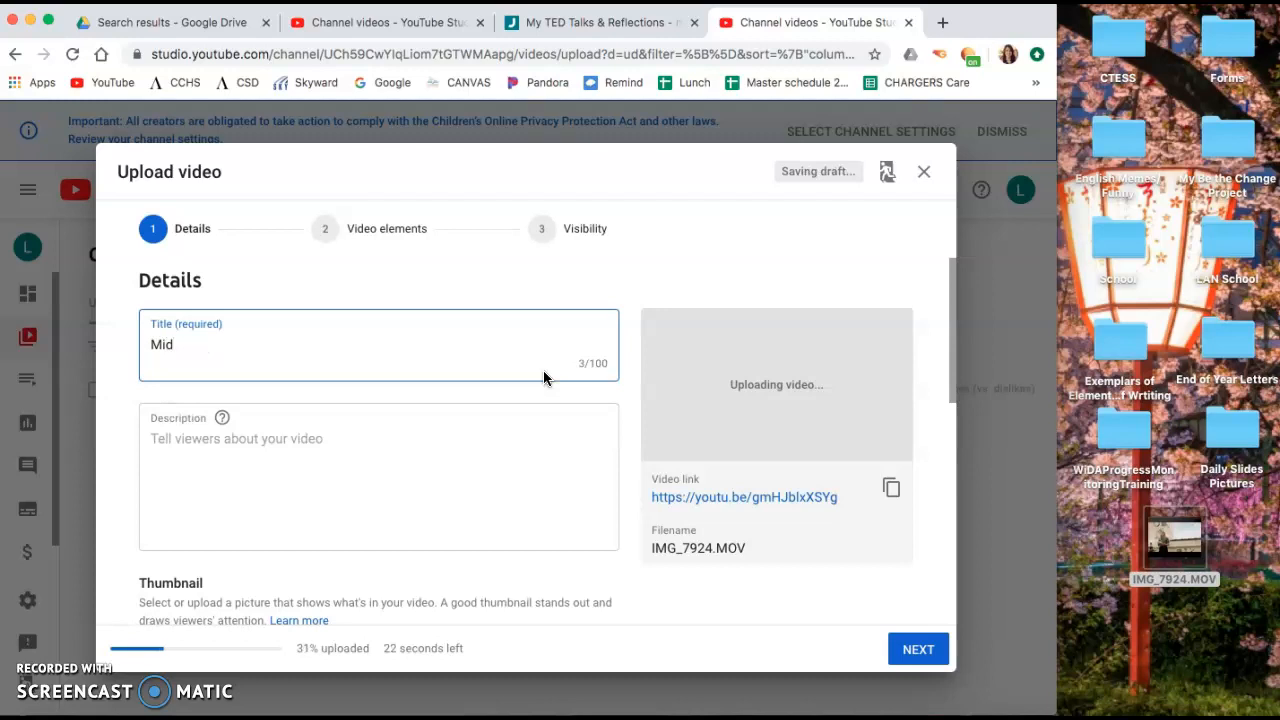
pyautogui.write('-Year Project Presentation')
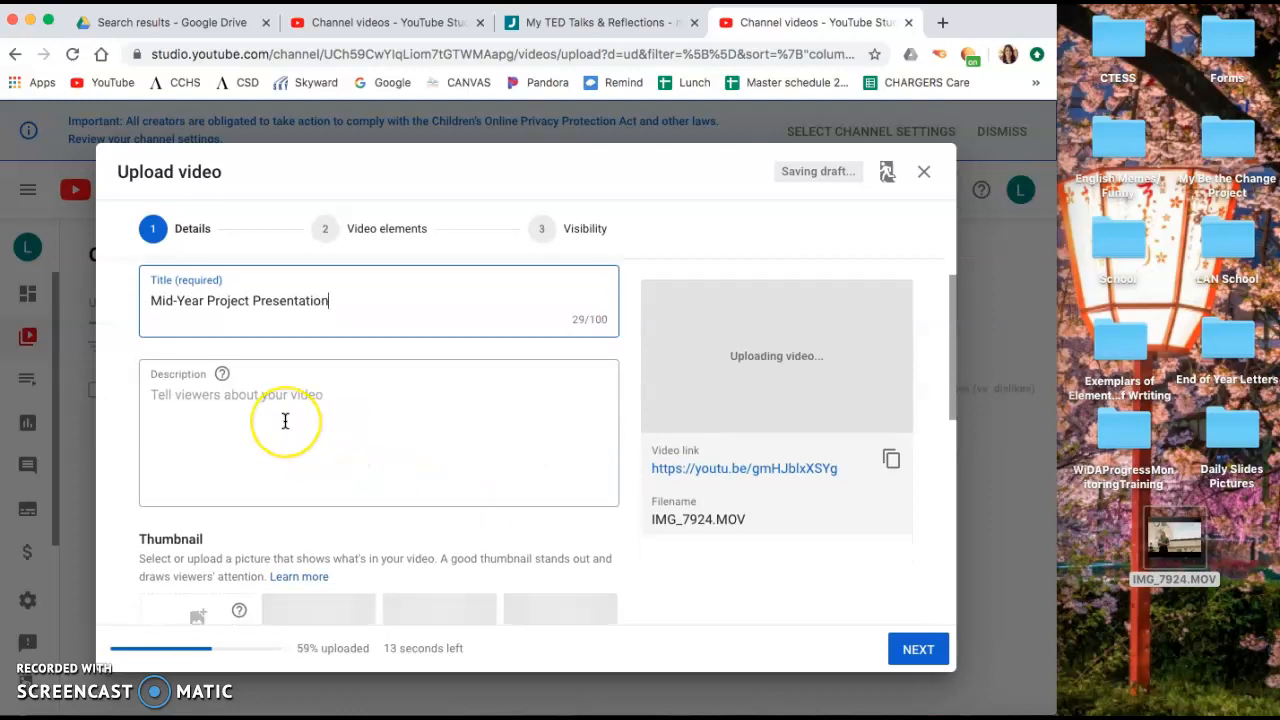
# - Mark the video as not made for kids
pyautogui.scroll(-3, 286, 420)
pyautogui.scroll(-2, 243, 400)
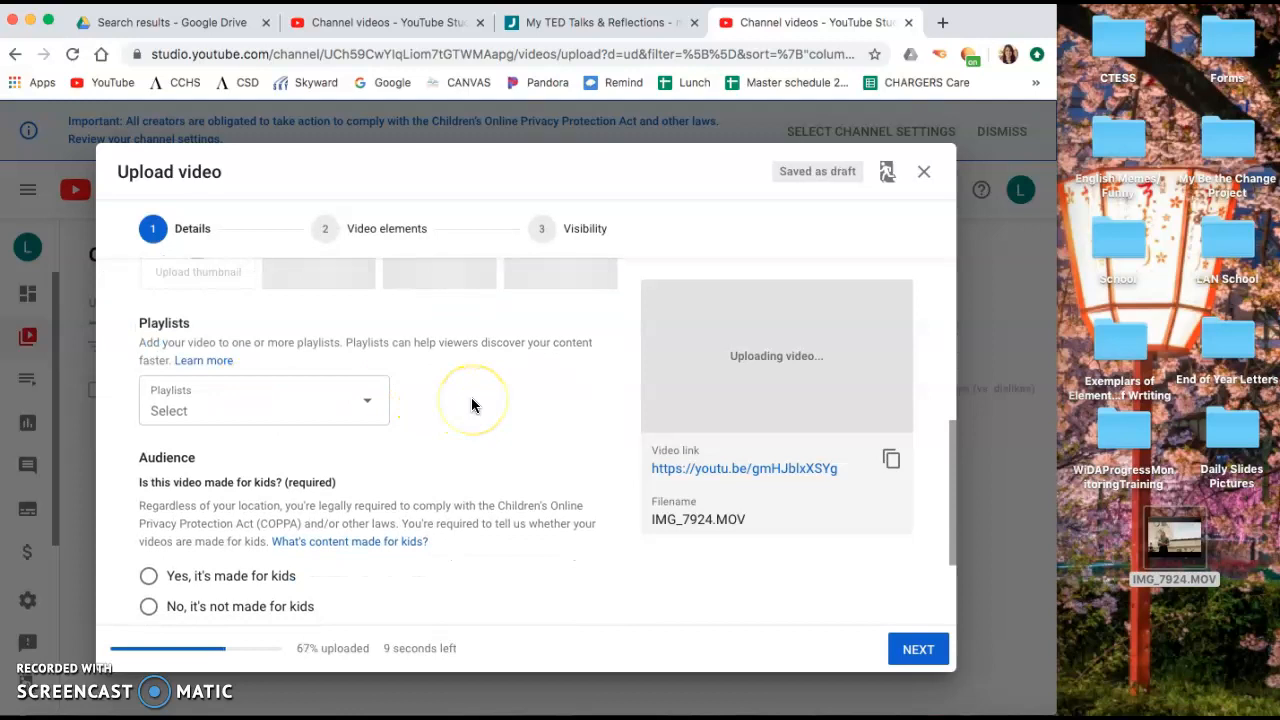
pyautogui.scroll(-3, 471, 400)
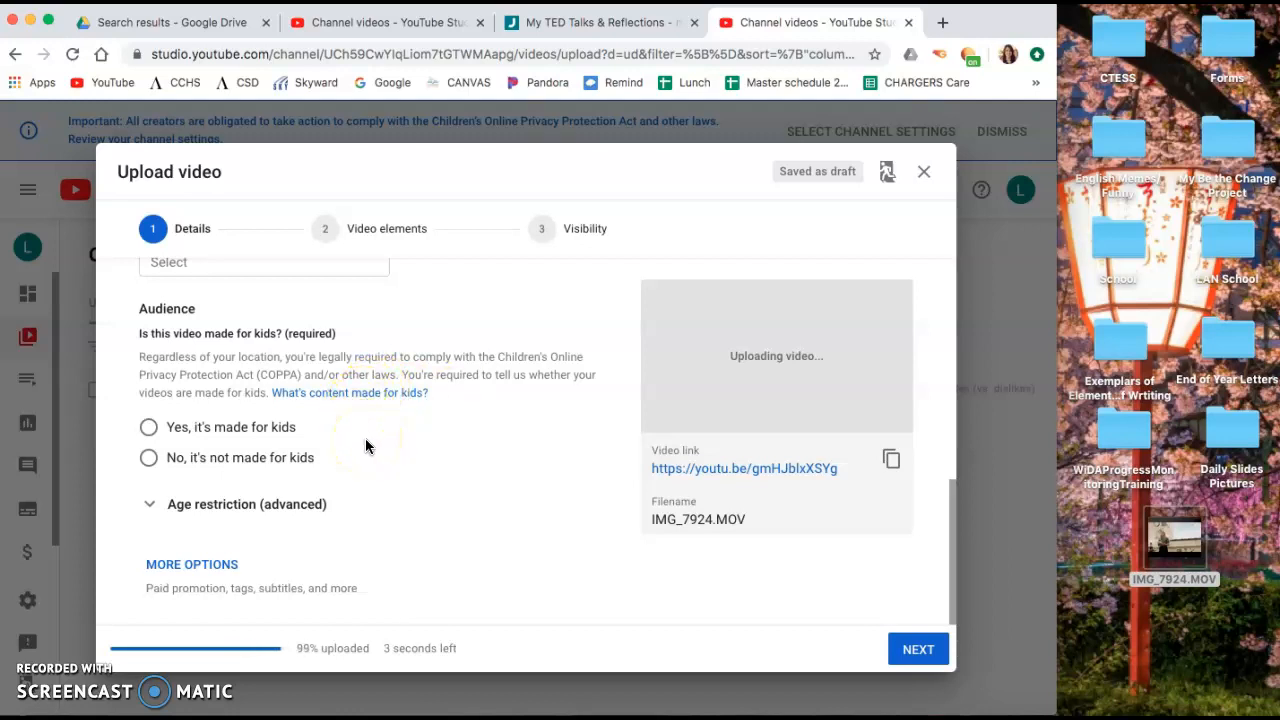
pyautogui.click(149, 459)
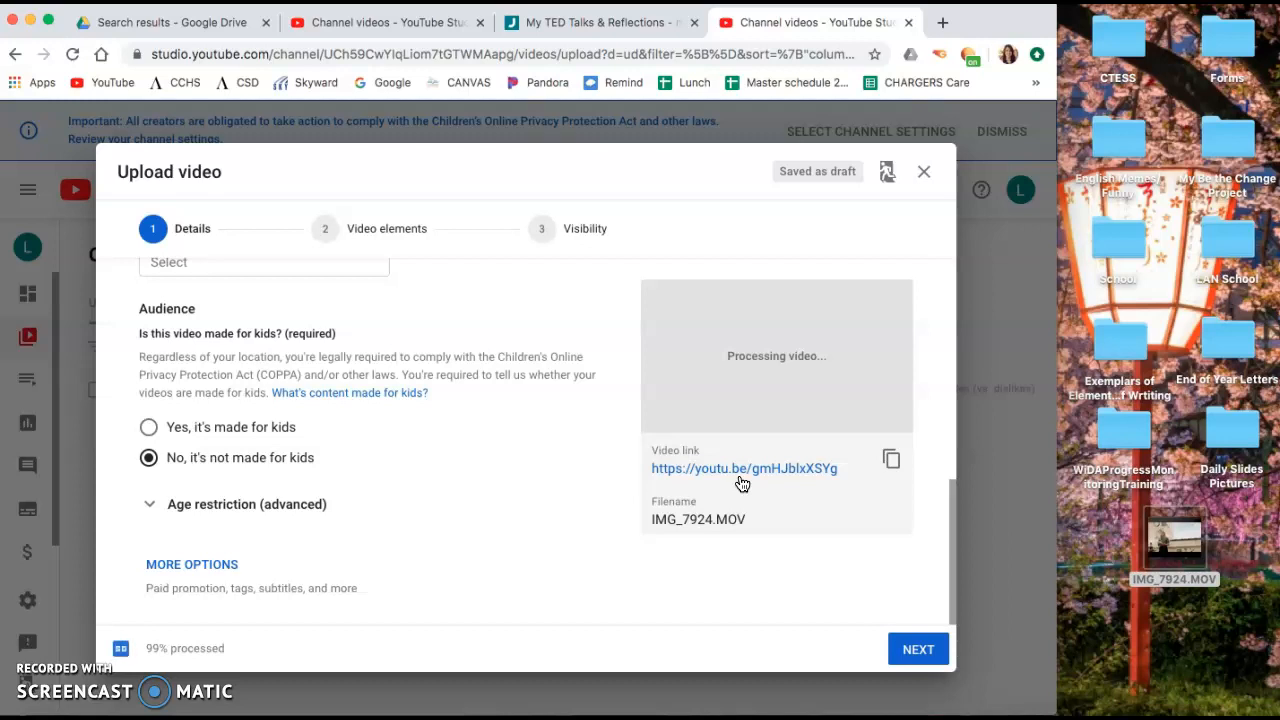
# - Continue past the Details and Video elements steps to Visibility
pyautogui.scroll(8, 409, 463)
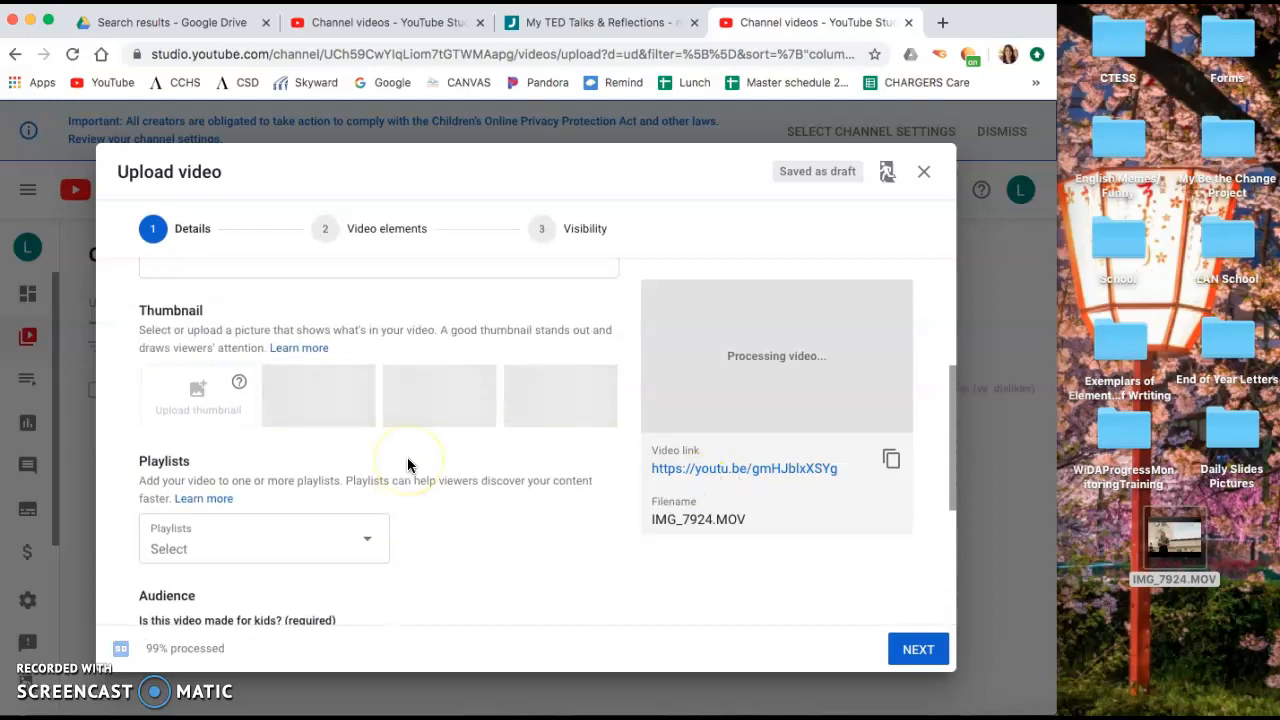
pyautogui.scroll(-8, 407, 464)
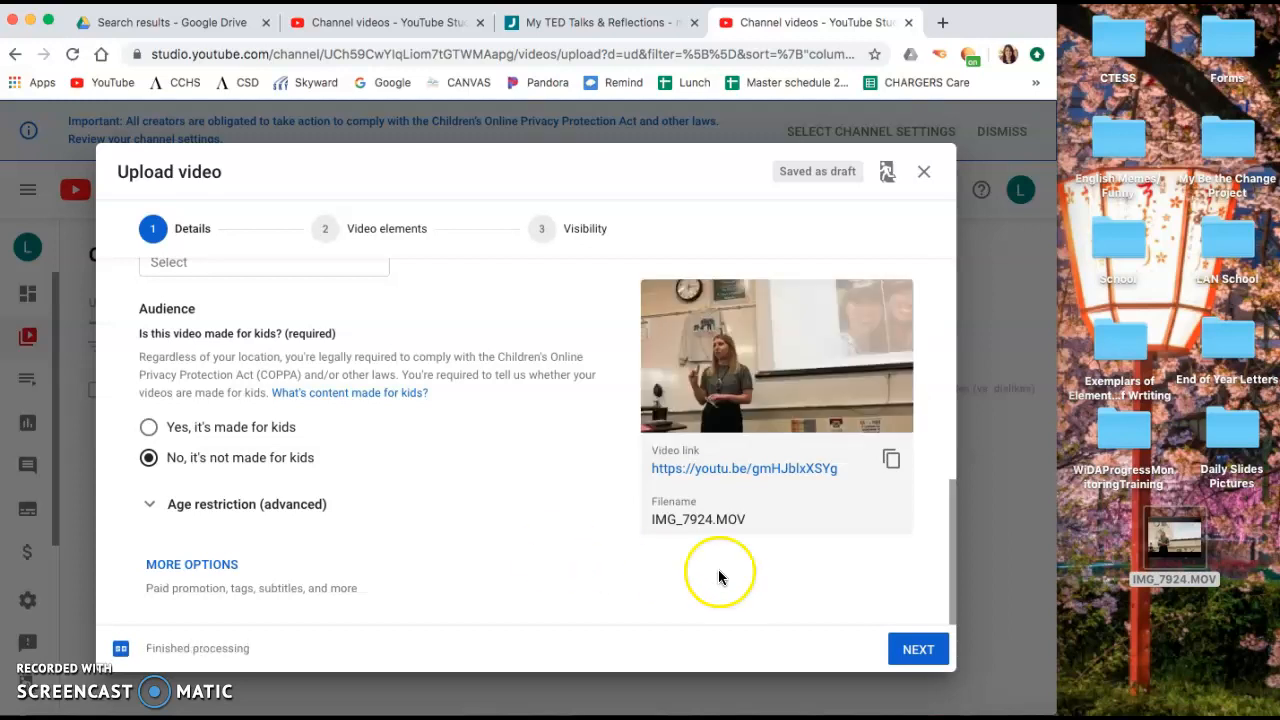
pyautogui.click(908, 655)
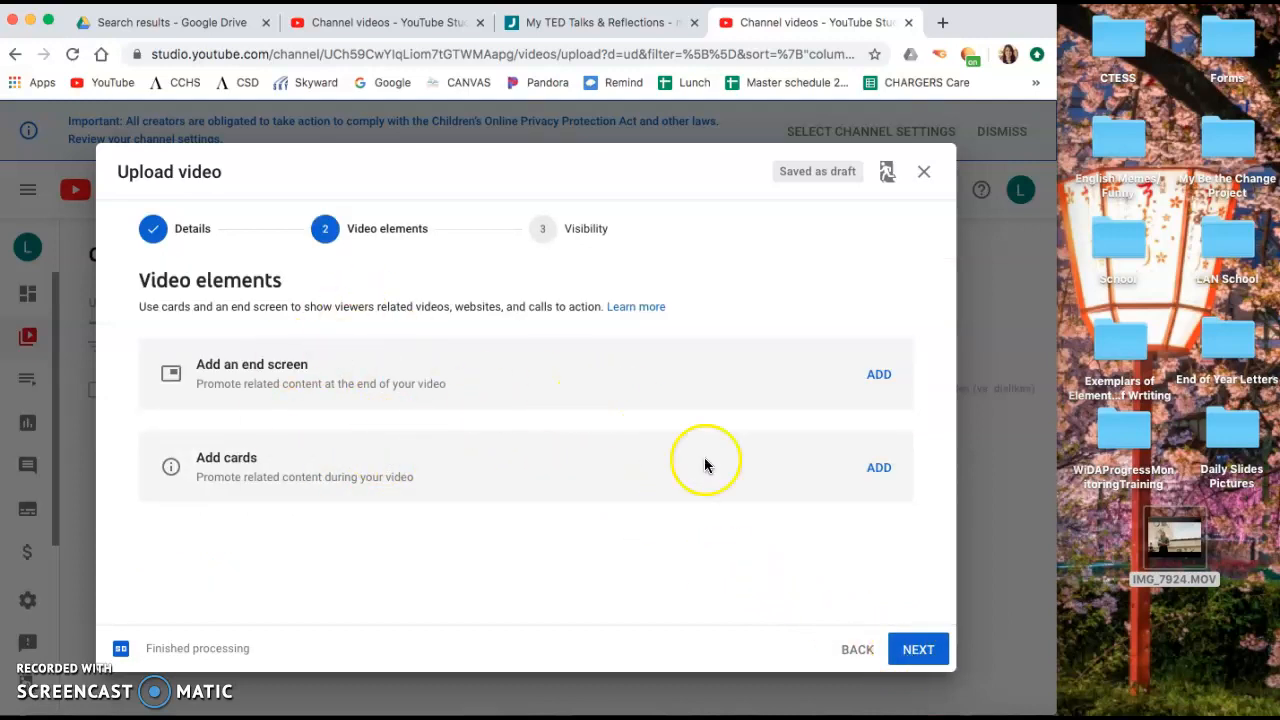
pyautogui.click(916, 652)
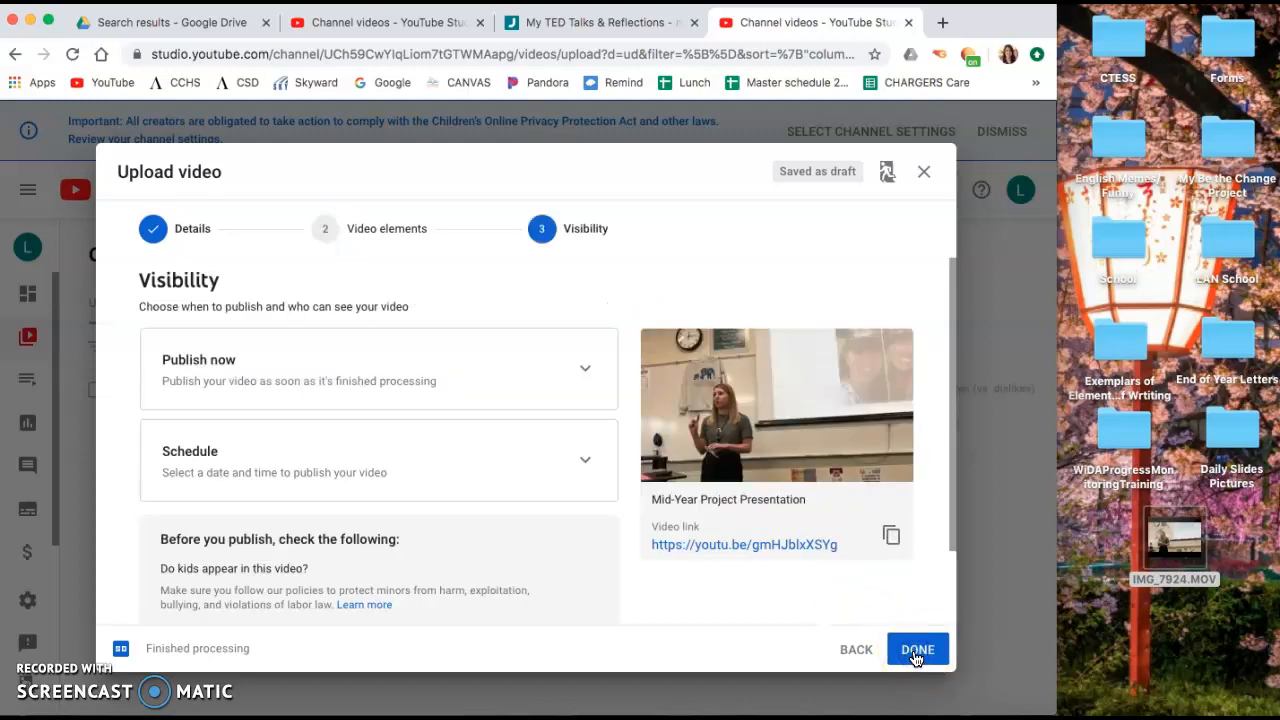
# - Set the video's visibility to Public under Publish now and publish it
pyautogui.click(437, 381)
pyautogui.scroll(-2, 457, 434)
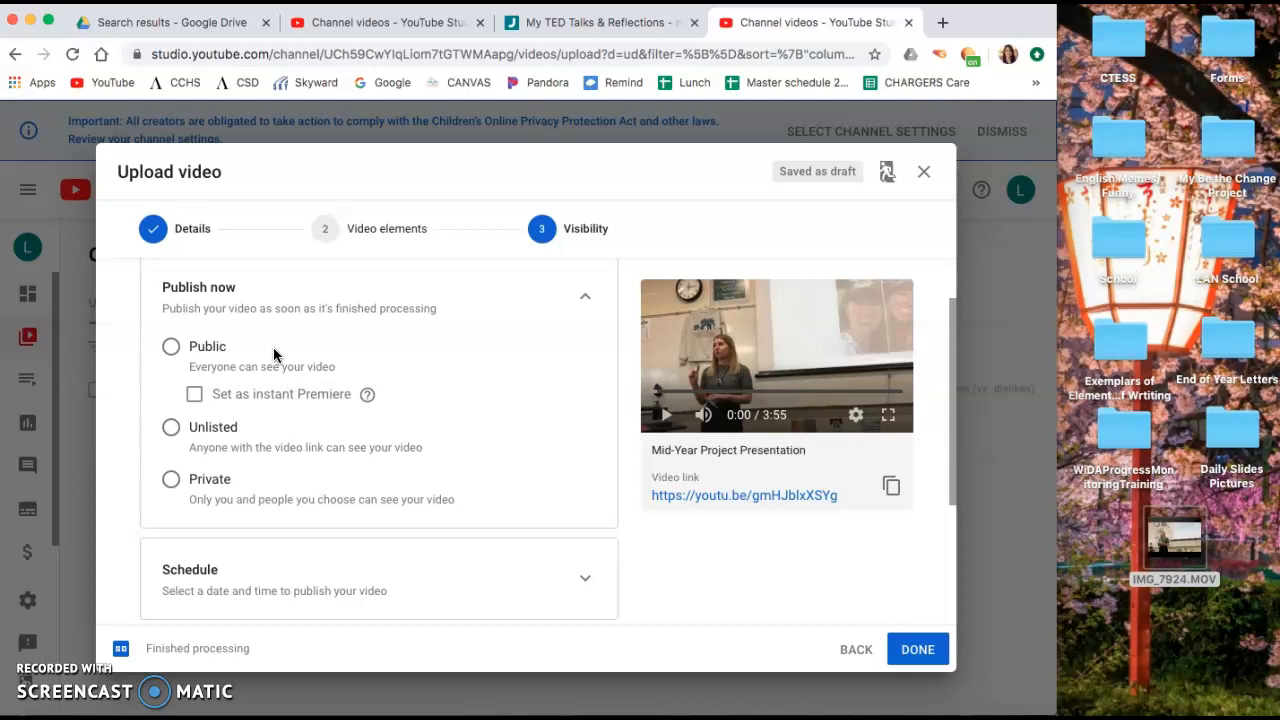
pyautogui.click(172, 428)
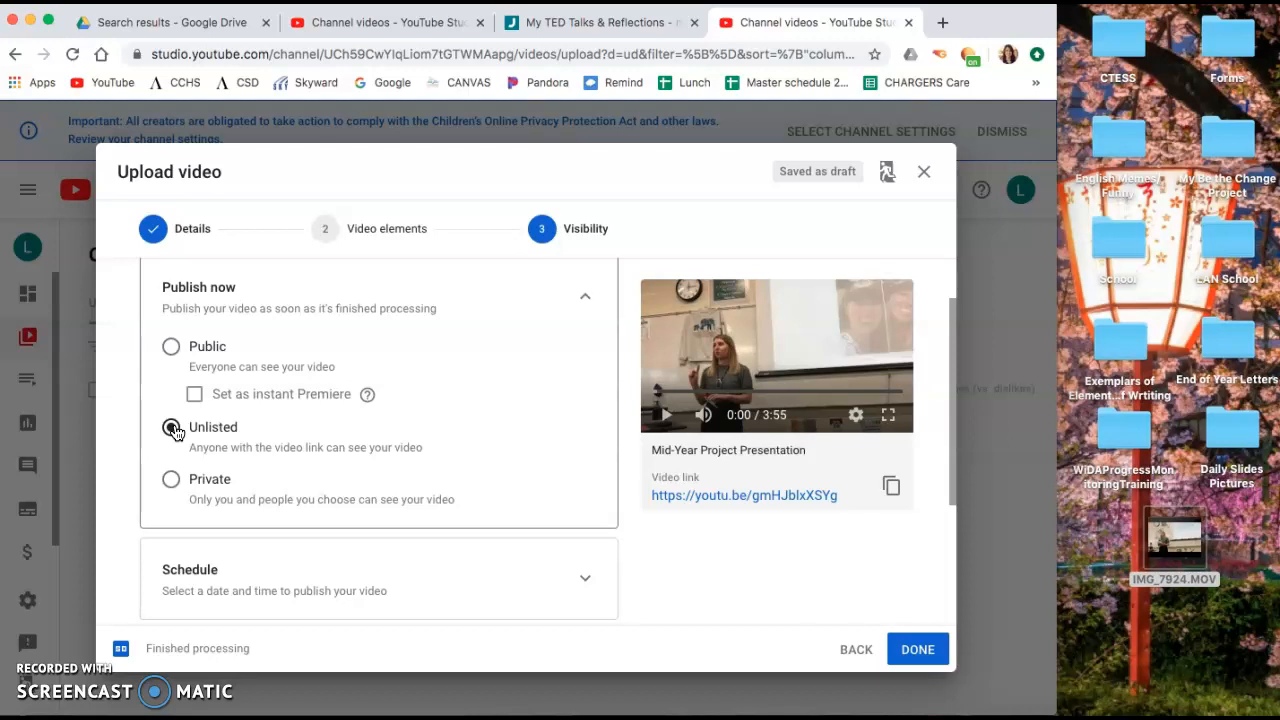
pyautogui.click(172, 348)
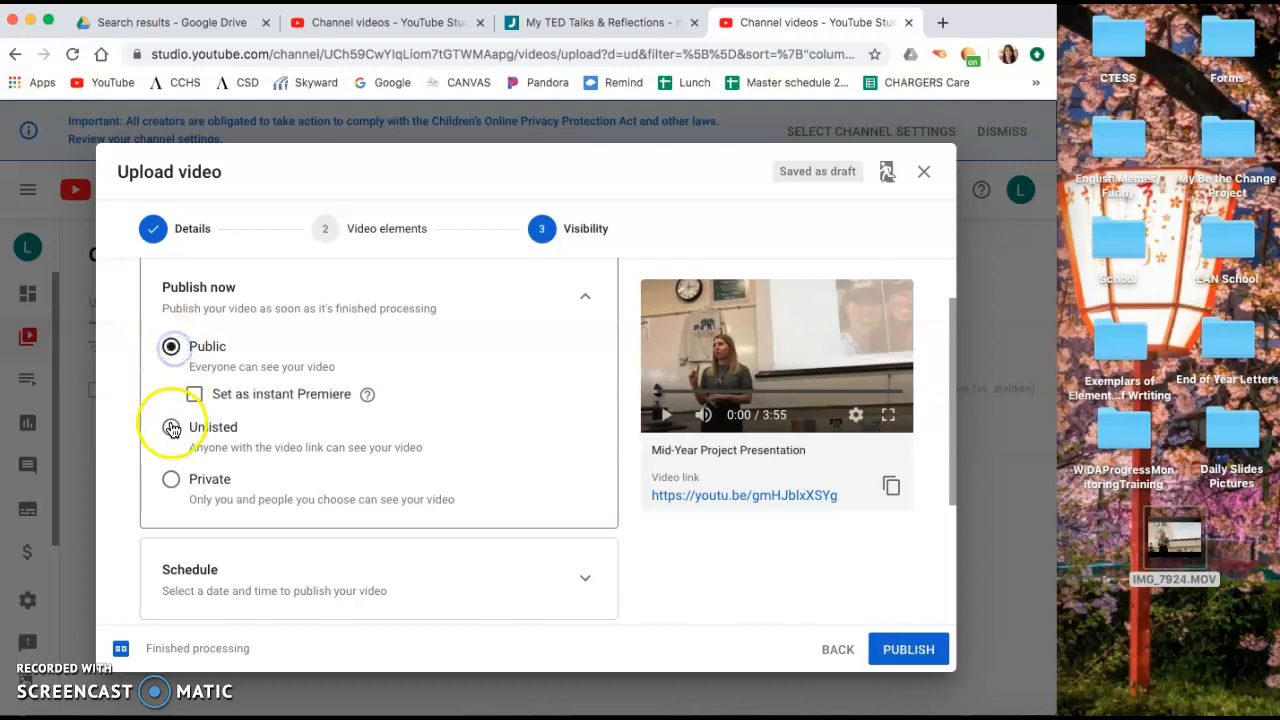
pyautogui.click(172, 428)
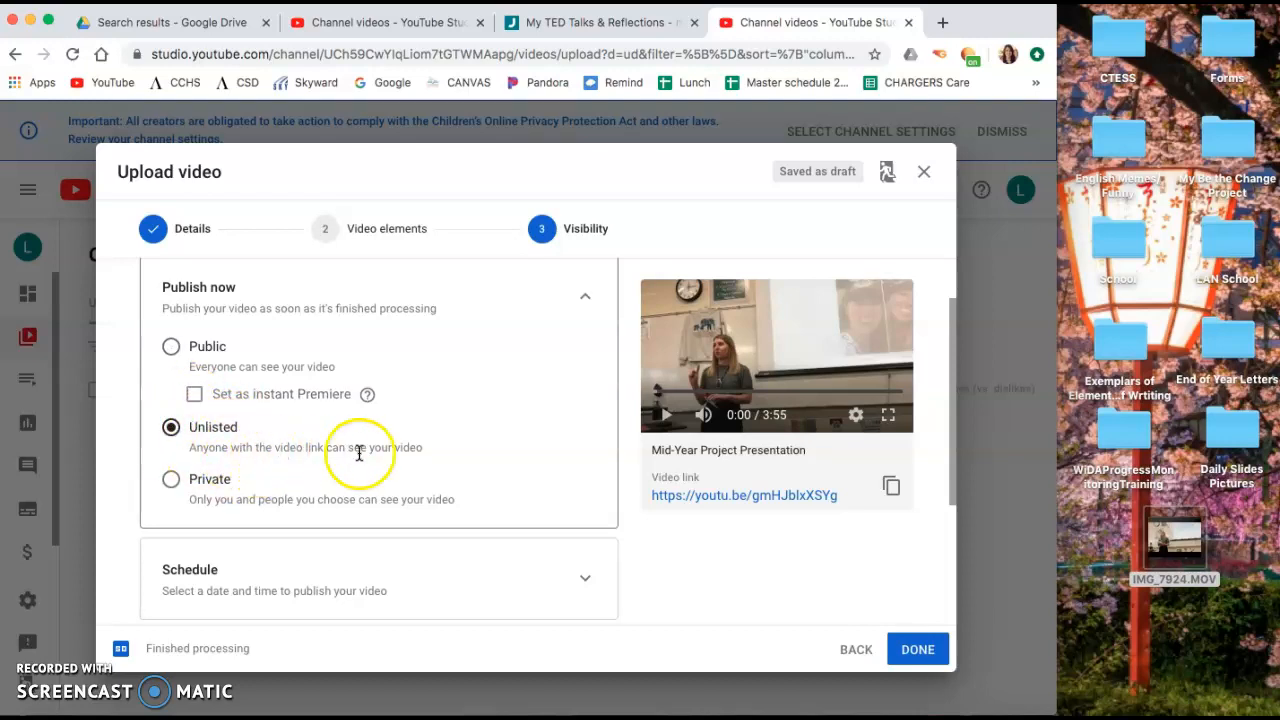
pyautogui.click(172, 349)
pyautogui.scroll(-5, 515, 448)
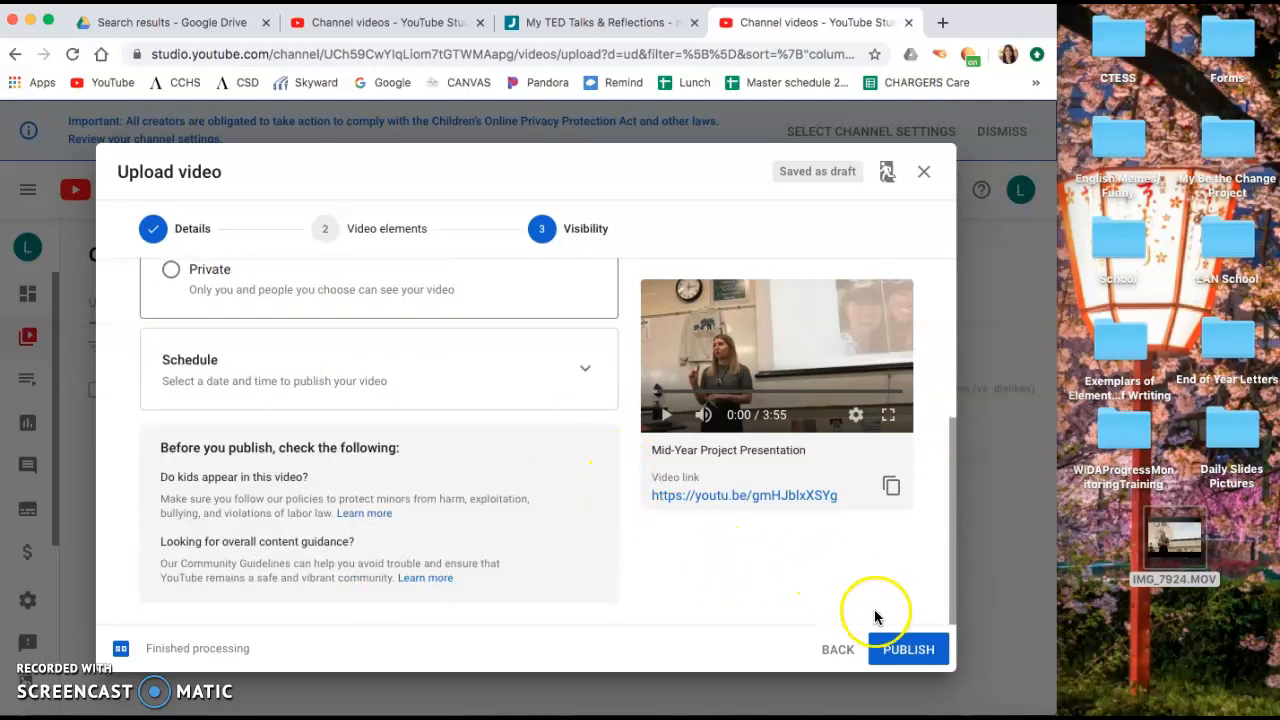
pyautogui.click(909, 652)
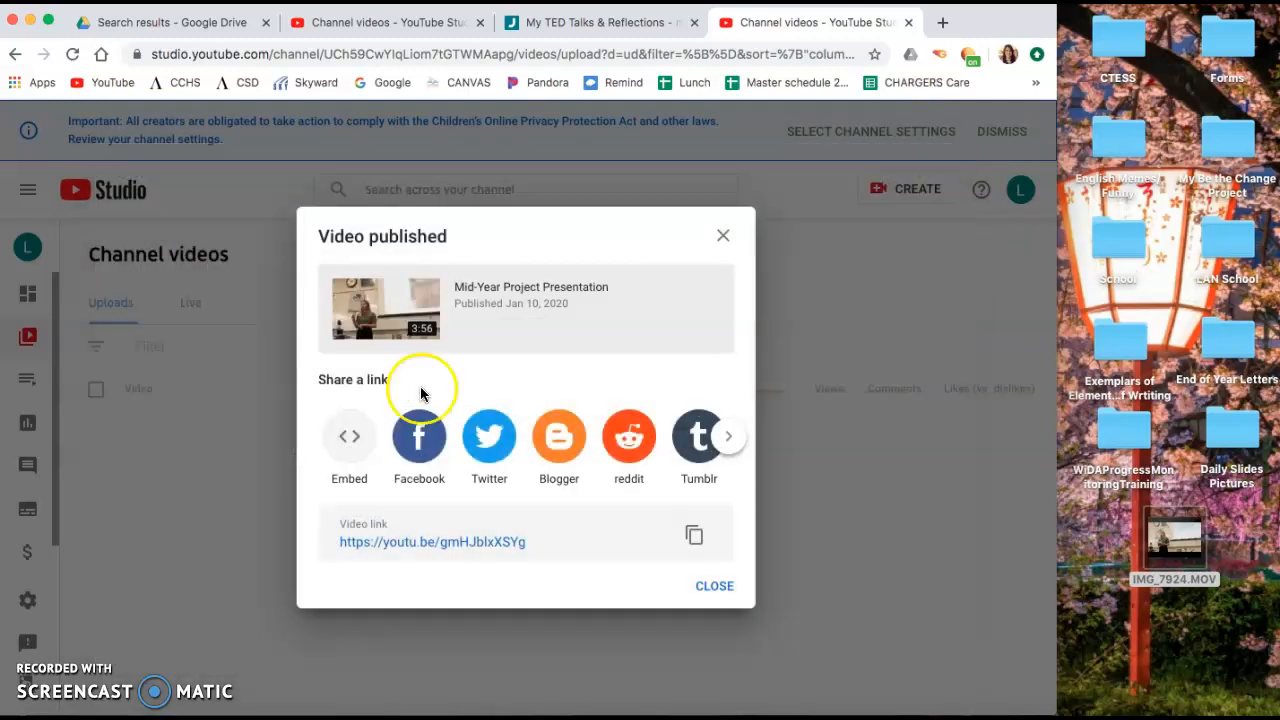
# - Copy the published video's link and switch to the Jimdo site editor tab
pyautogui.click(694, 535)
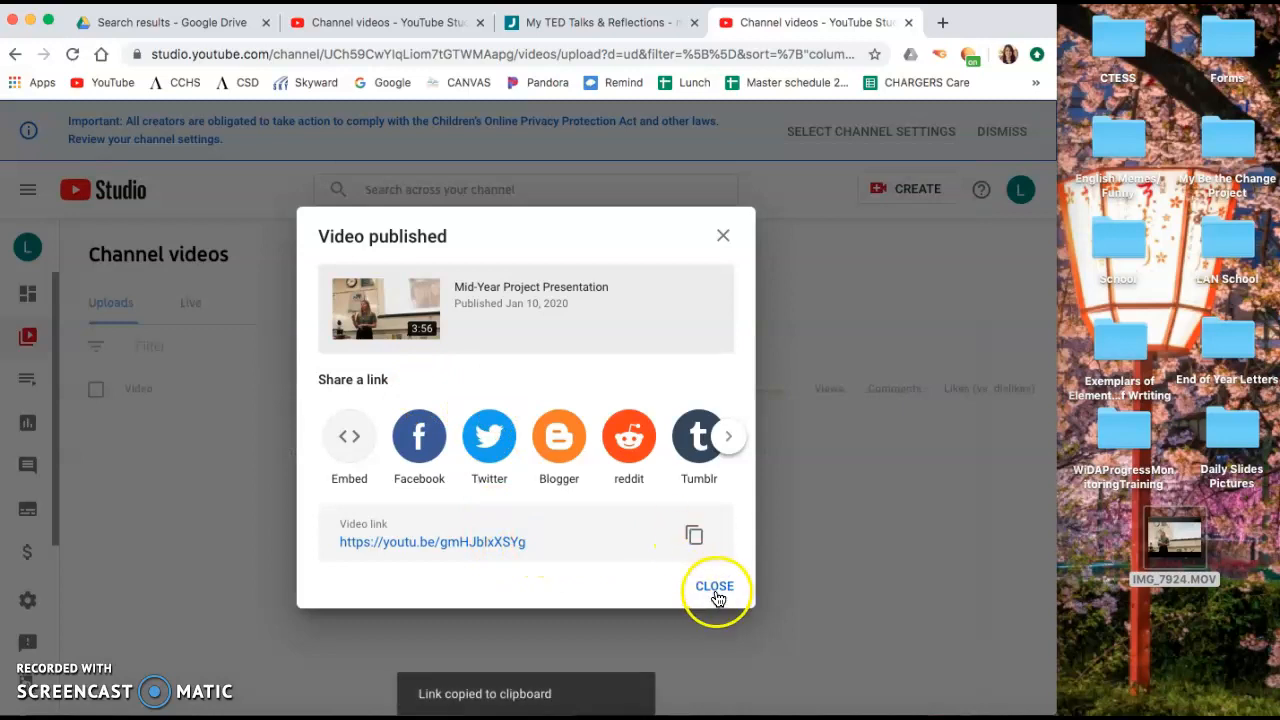
pyautogui.click(612, 28)
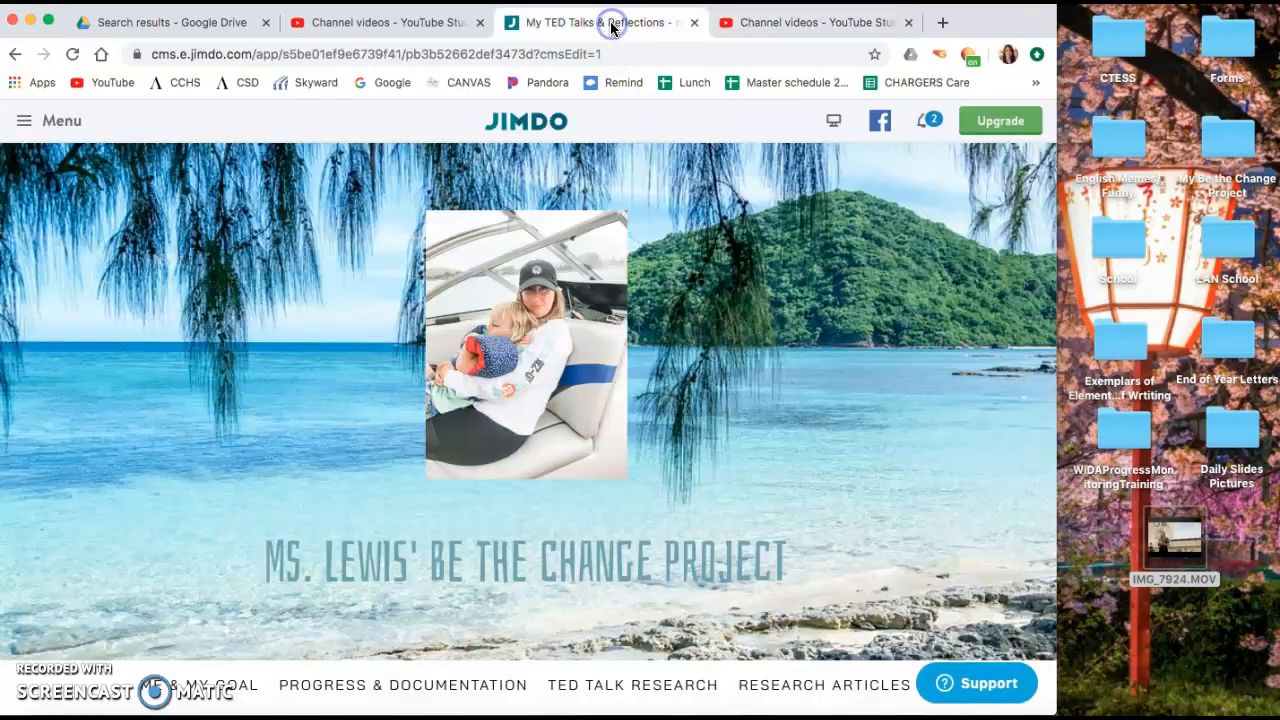
# - Paste the link into the Mid-way Progress Presentation video block, centre the video, and save
pyautogui.scroll(-2, 607, 343)
pyautogui.scroll(-5, 607, 343)
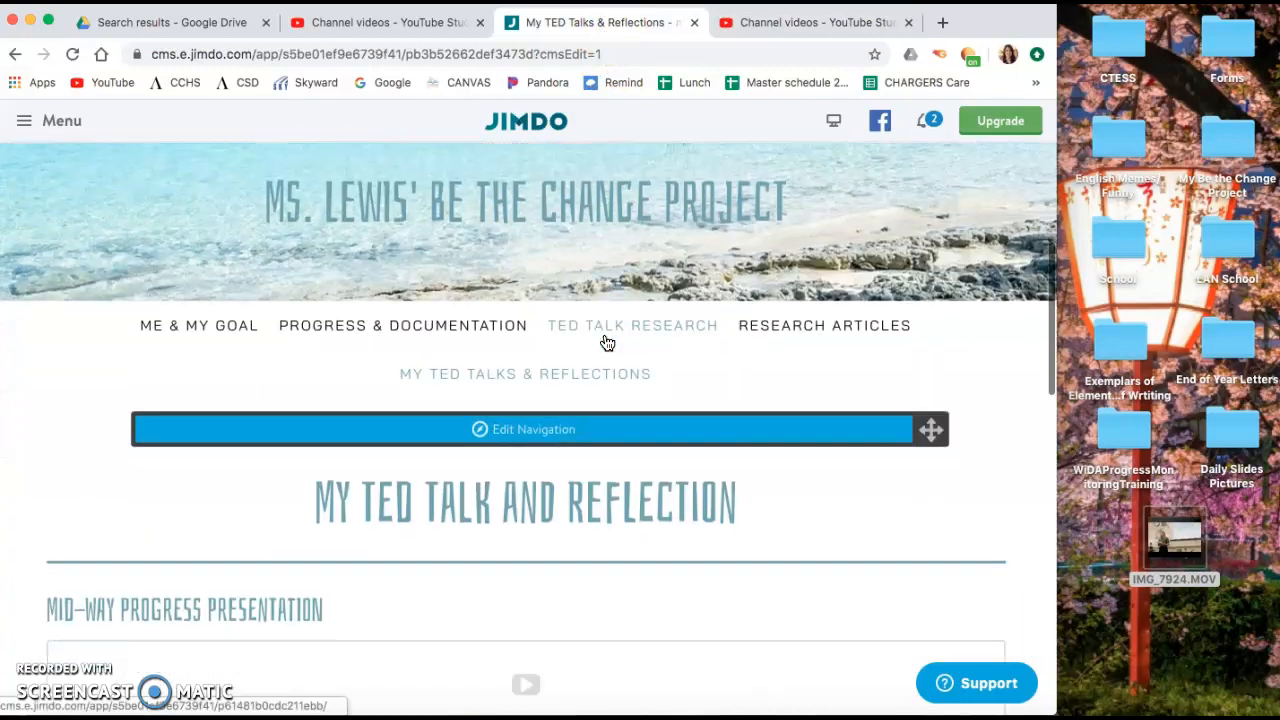
pyautogui.click(528, 386)
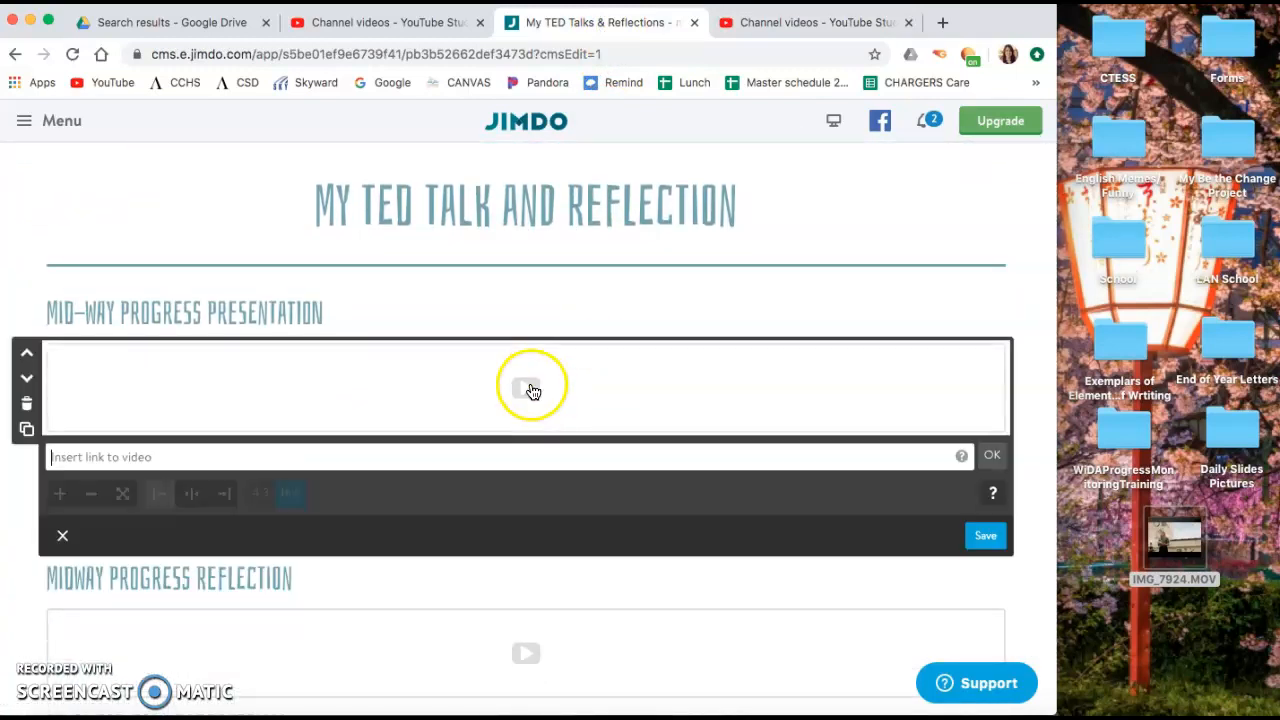
pyautogui.click(189, 452)
pyautogui.hotkey('ctrl', 'v')
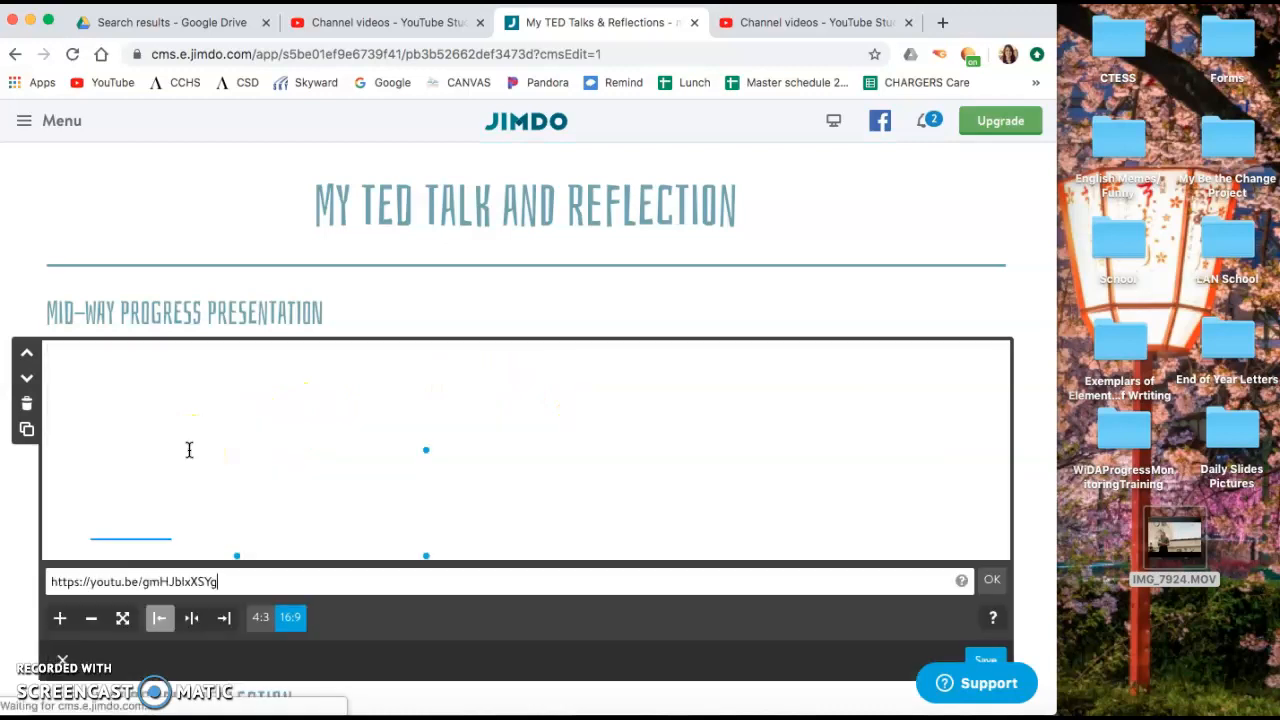
pyautogui.click(191, 617)
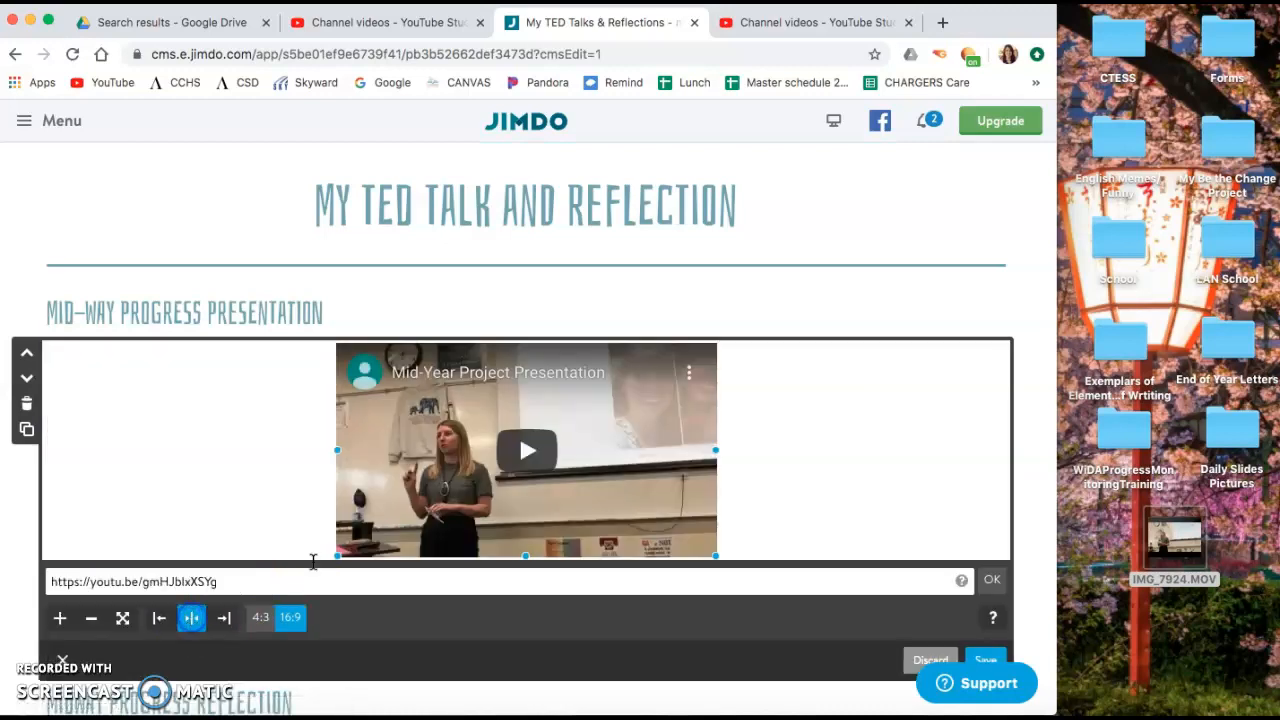
pyautogui.scroll(-2, 668, 470)
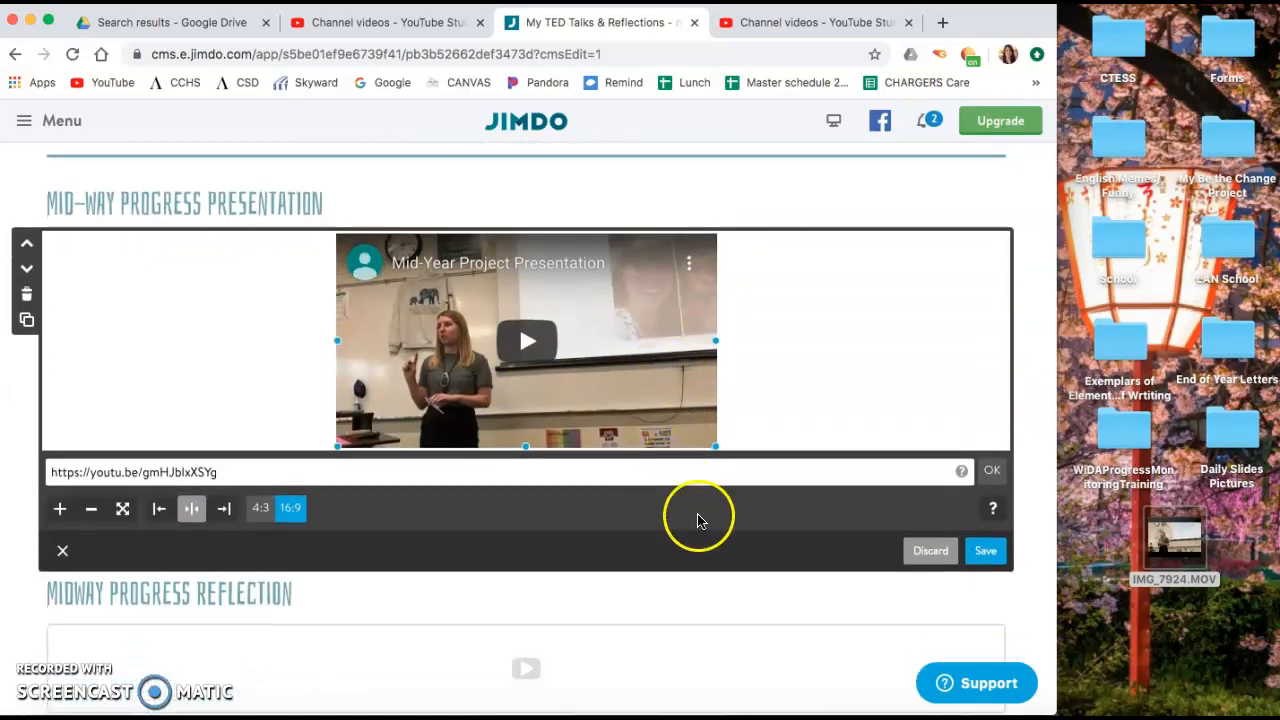
pyautogui.click(986, 552)
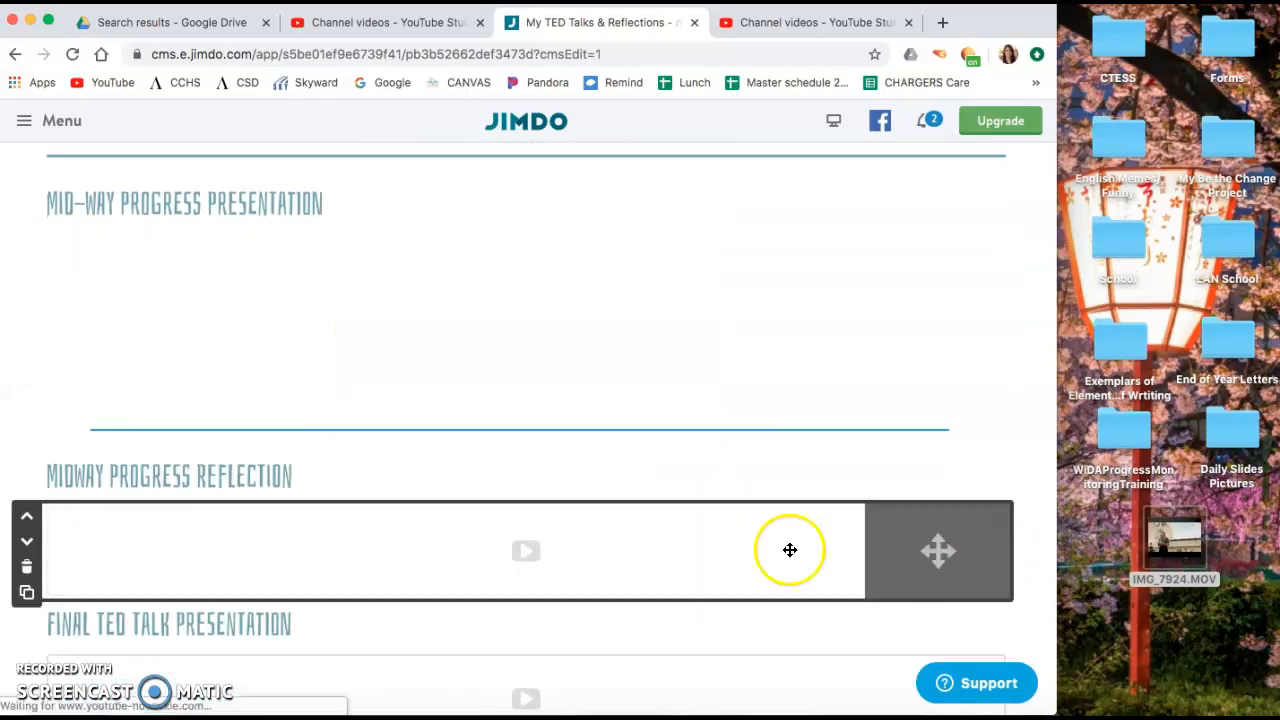
pyautogui.scroll(-1, 374, 434)
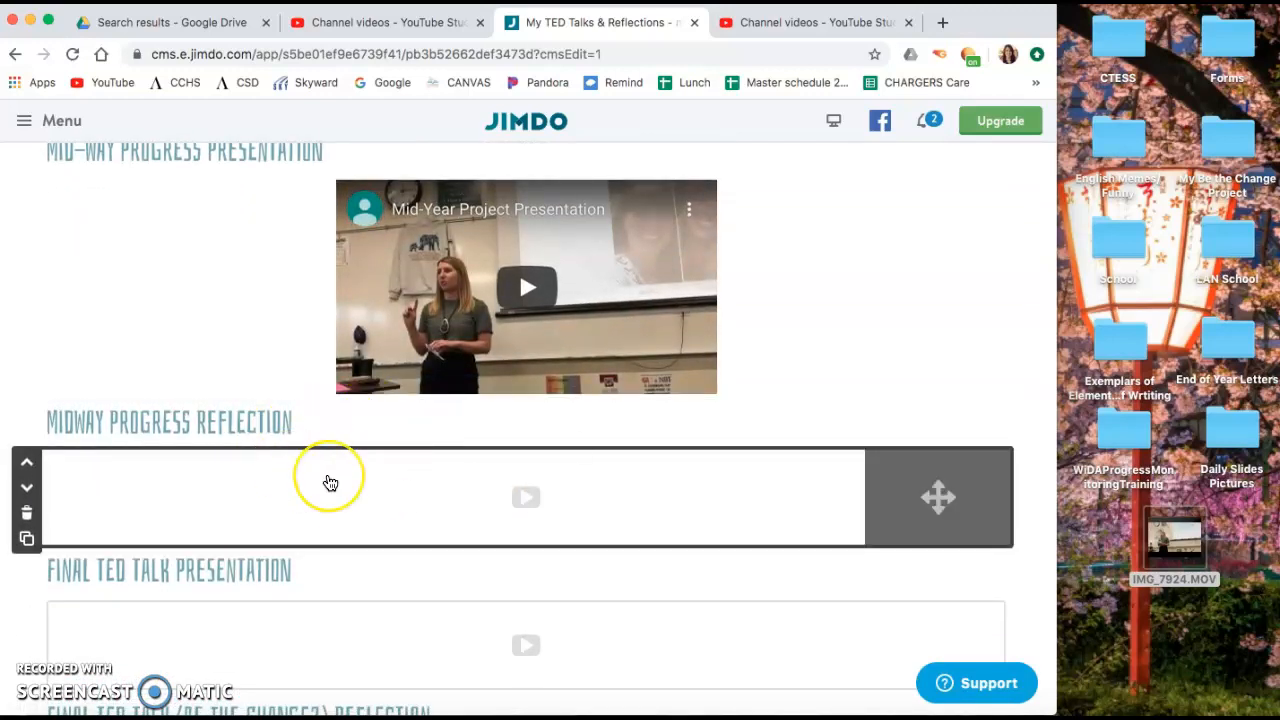
pyautogui.click(534, 471)
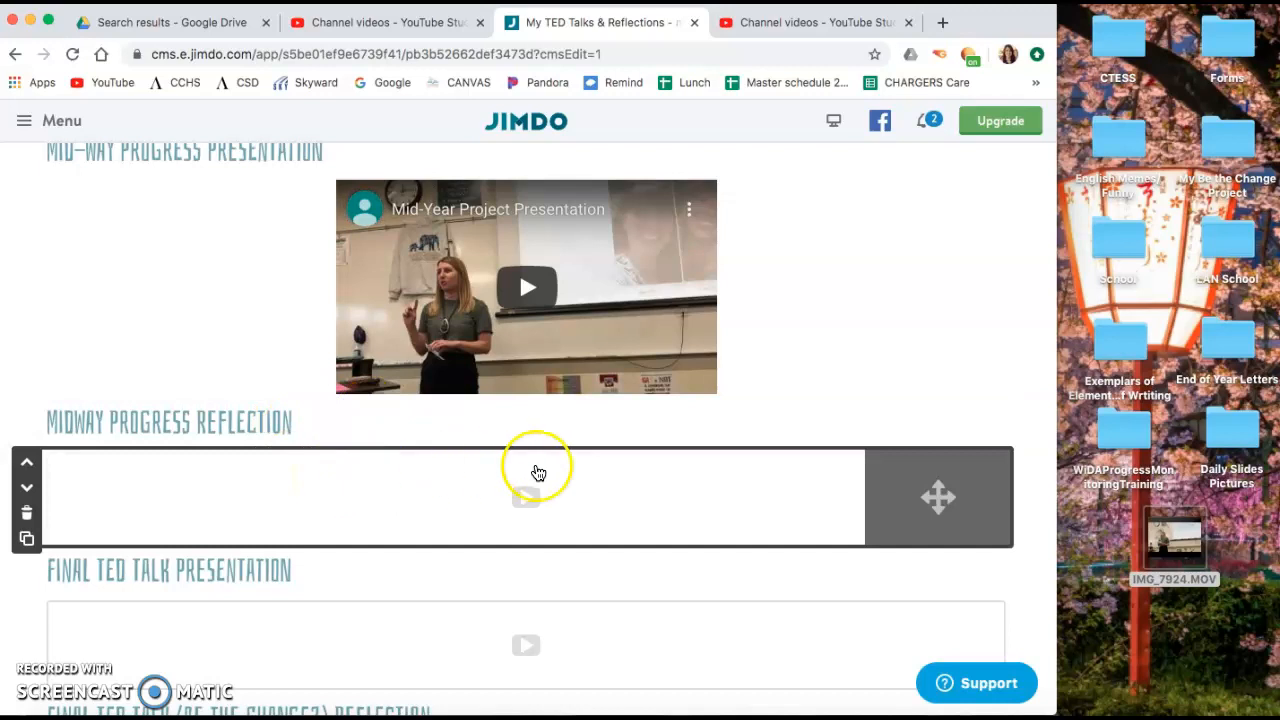
pyautogui.click(715, 141)
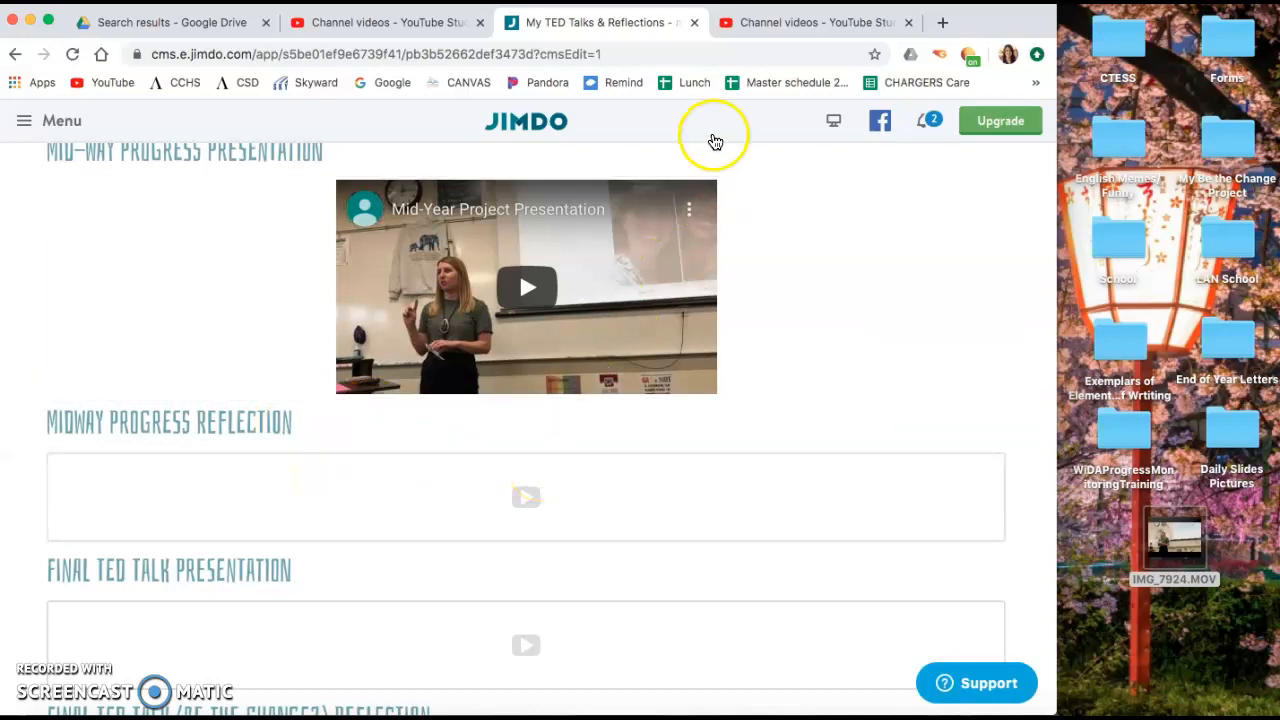